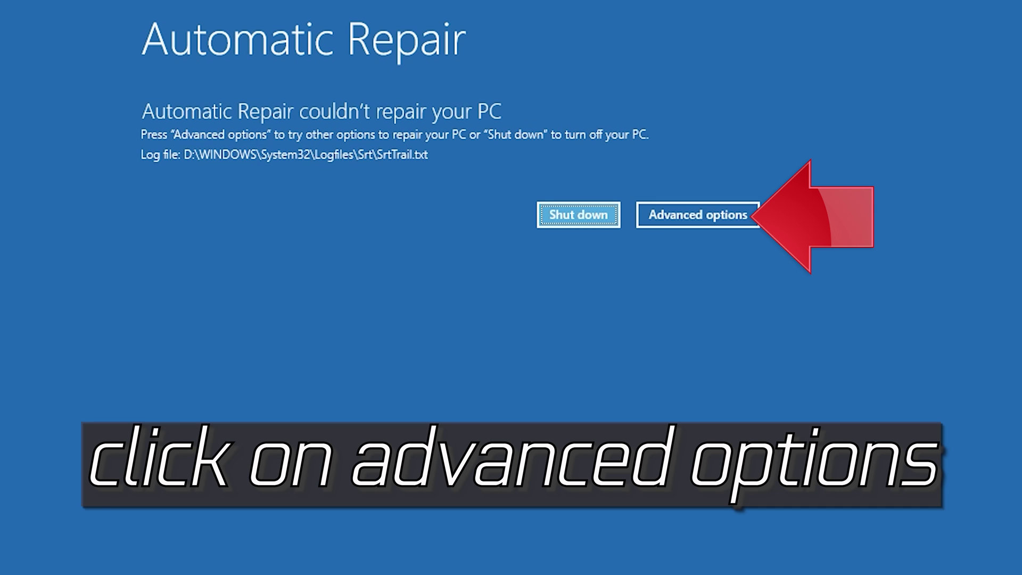
# Run Startup Repair from the advanced troubleshooting options, using the listed account with a blank password.
pyautogui.click(693, 213)
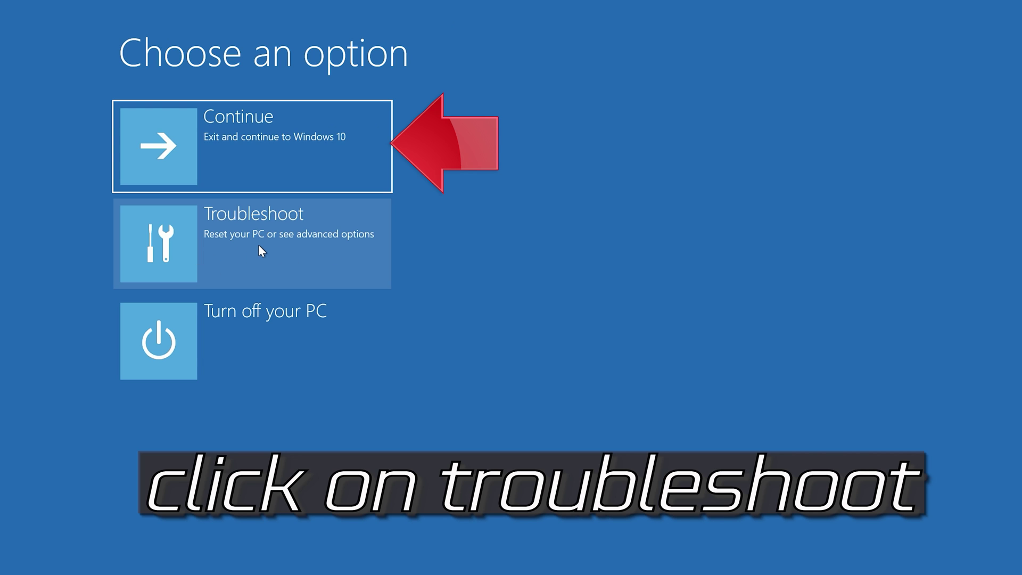
pyautogui.click(259, 248)
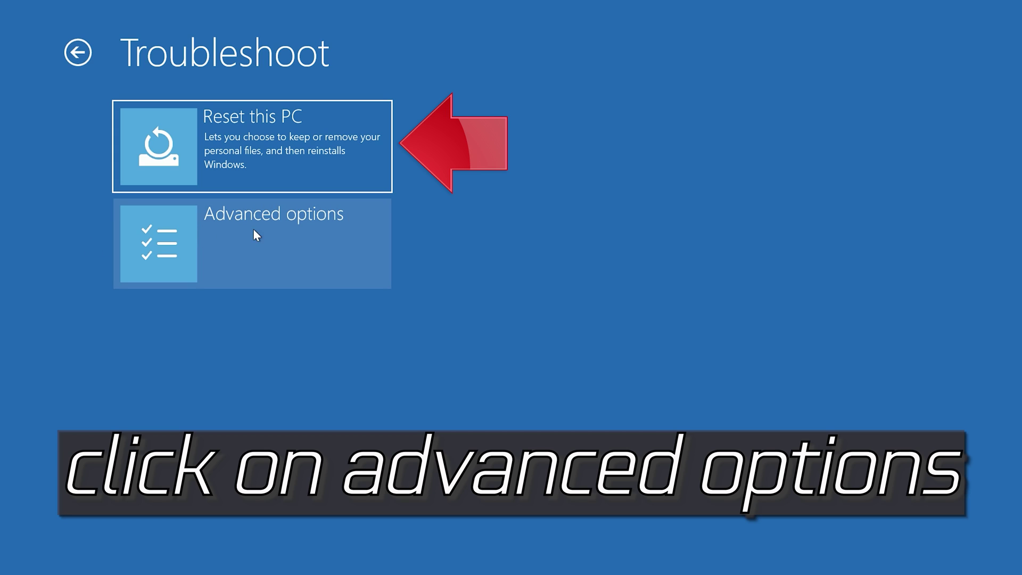
pyautogui.click(258, 249)
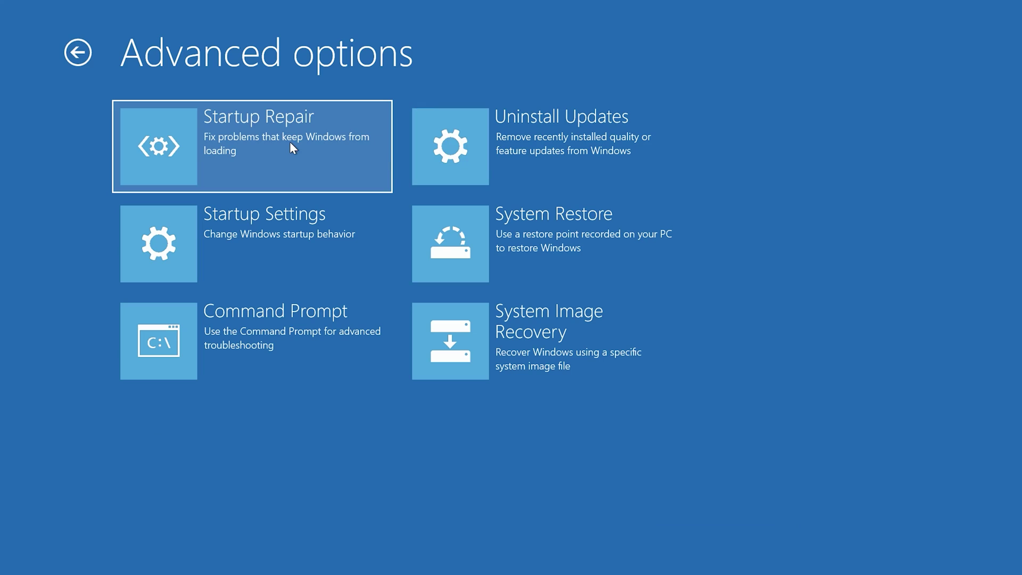
pyautogui.click(290, 142)
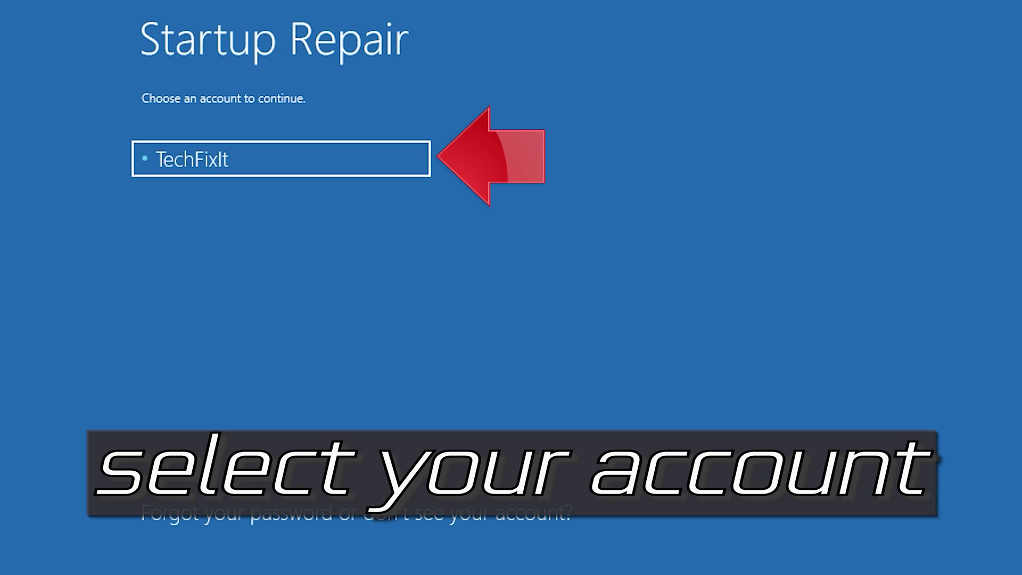
pyautogui.click(342, 161)
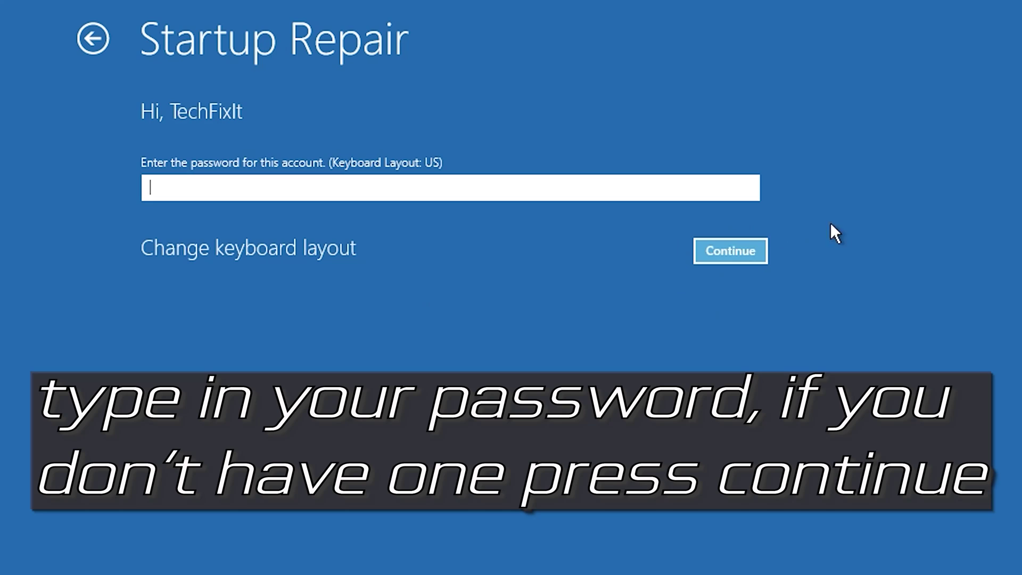
pyautogui.click(740, 251)
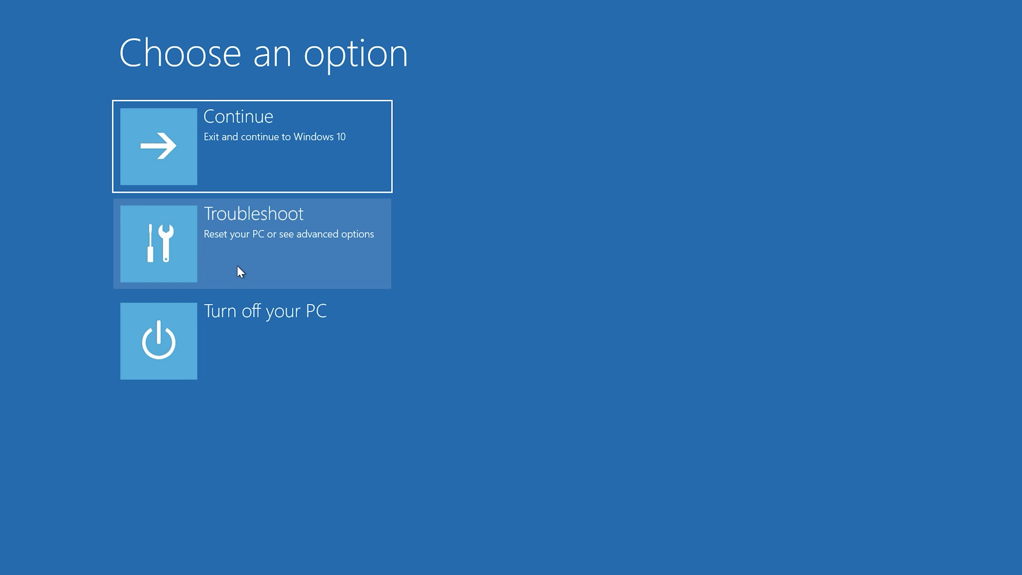
# Open Command Prompt from the advanced troubleshooting options, using the listed account with a blank password.
pyautogui.click(238, 266)
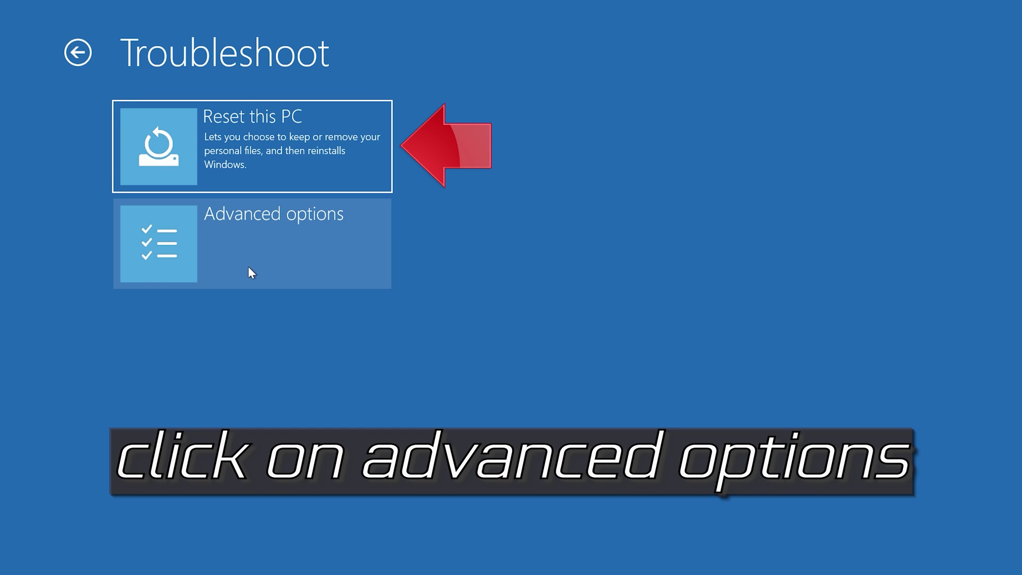
pyautogui.click(268, 255)
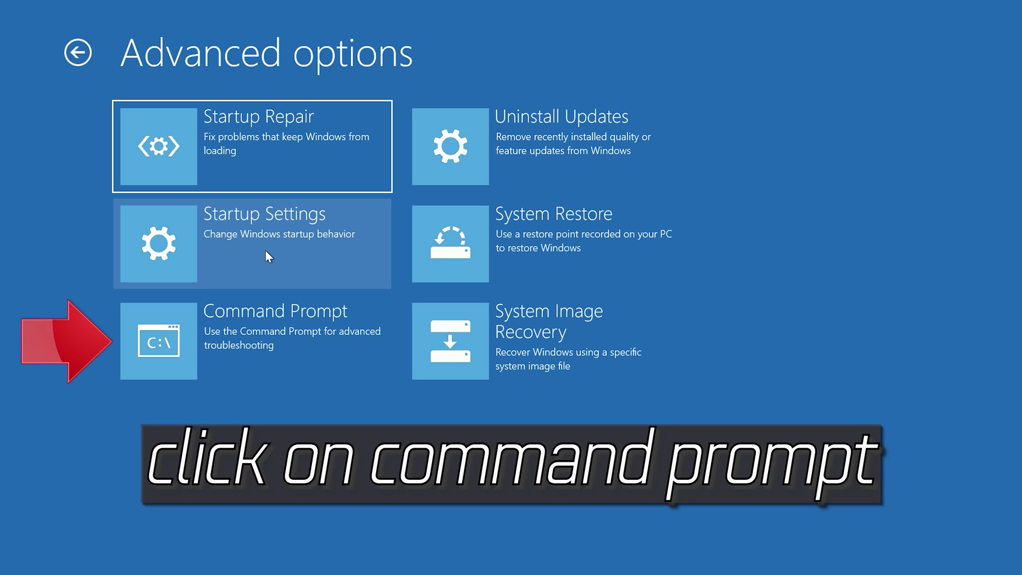
pyautogui.click(191, 364)
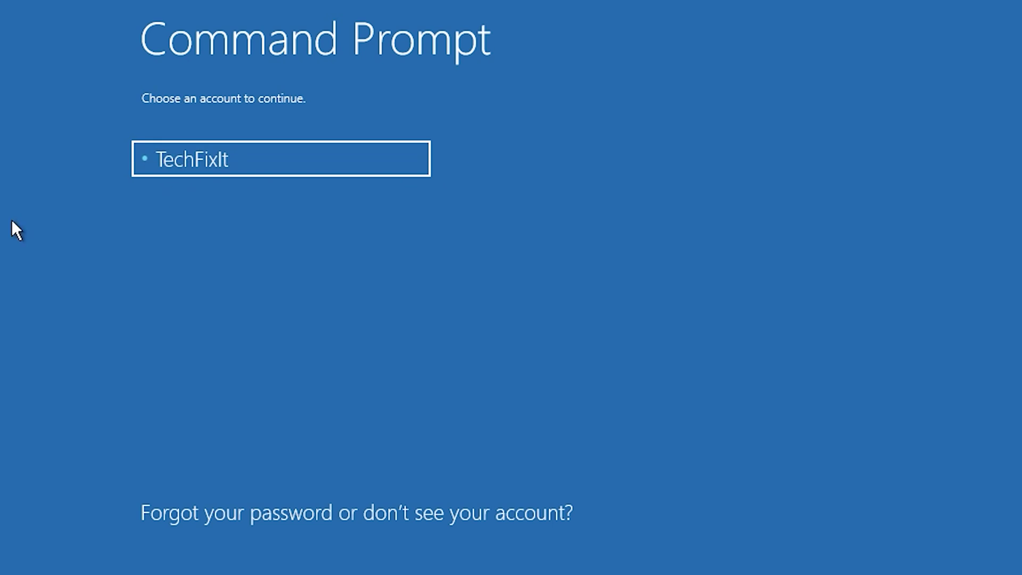
pyautogui.click(276, 165)
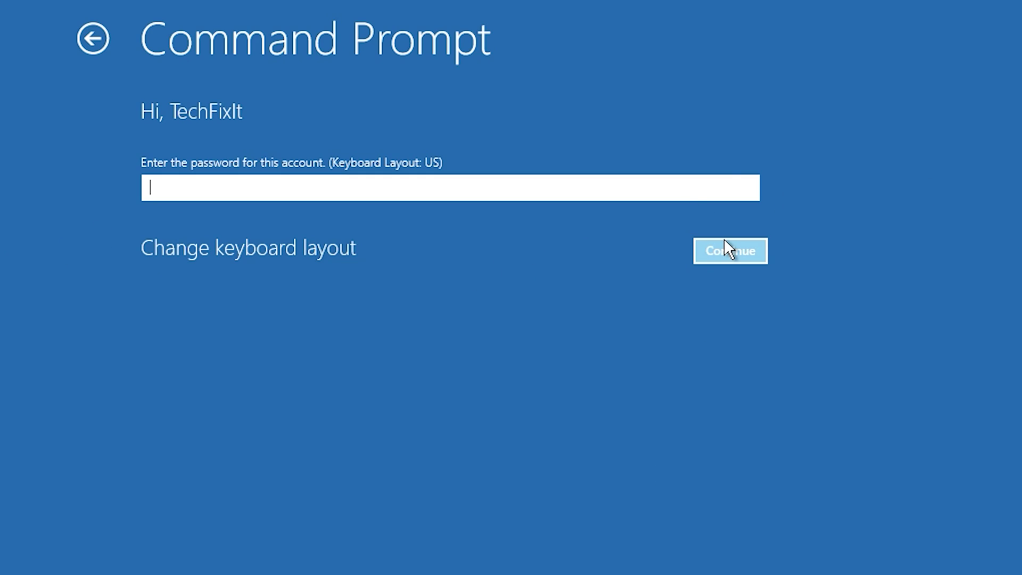
pyautogui.click(725, 241)
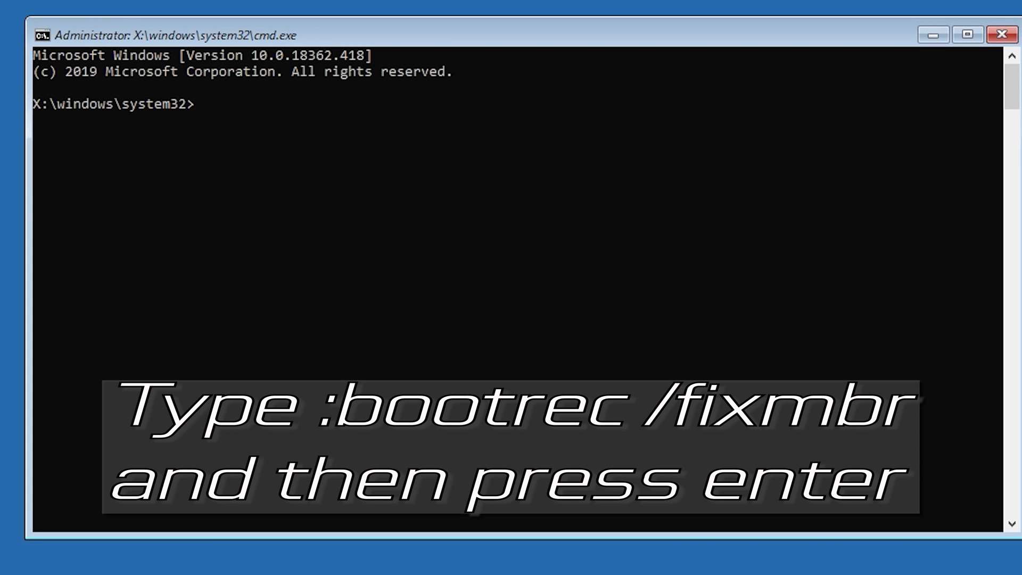
# Repair the master boot record with bootrec /fixmbr and try to write a boot sector with bootrec /fixboot.
pyautogui.write('bootrec /fixmbr')
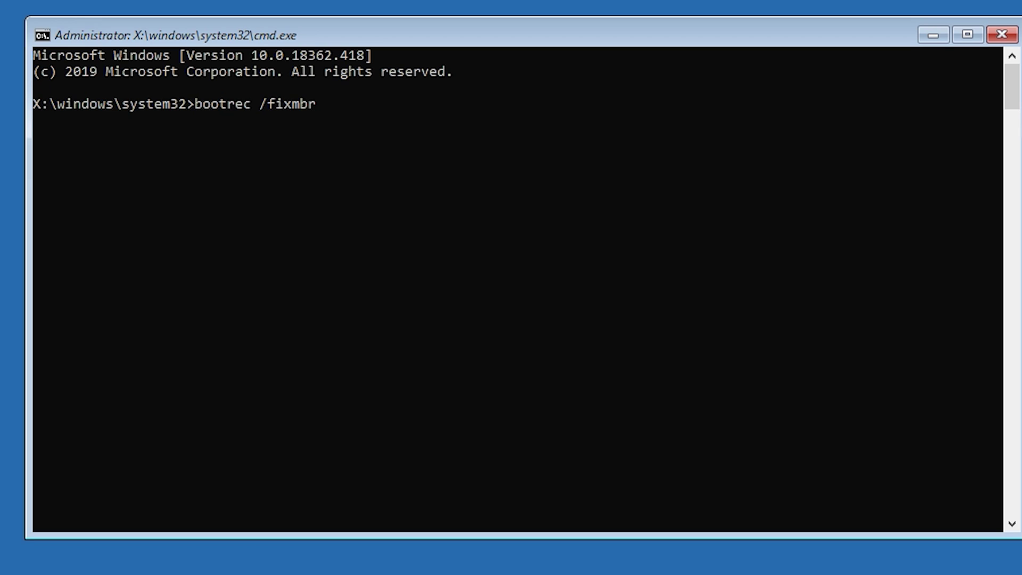
pyautogui.press('Return')
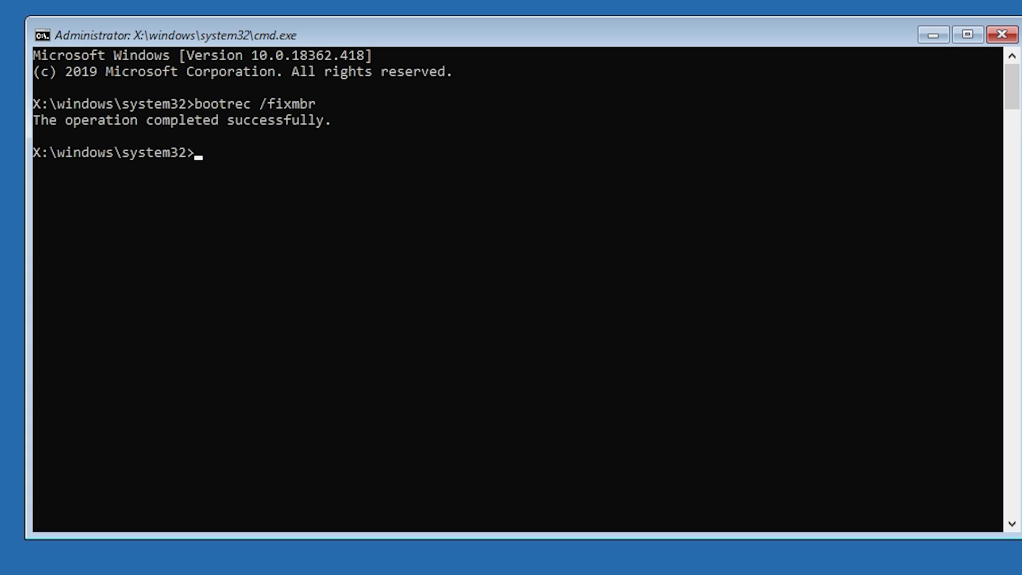
pyautogui.write('bootrec')
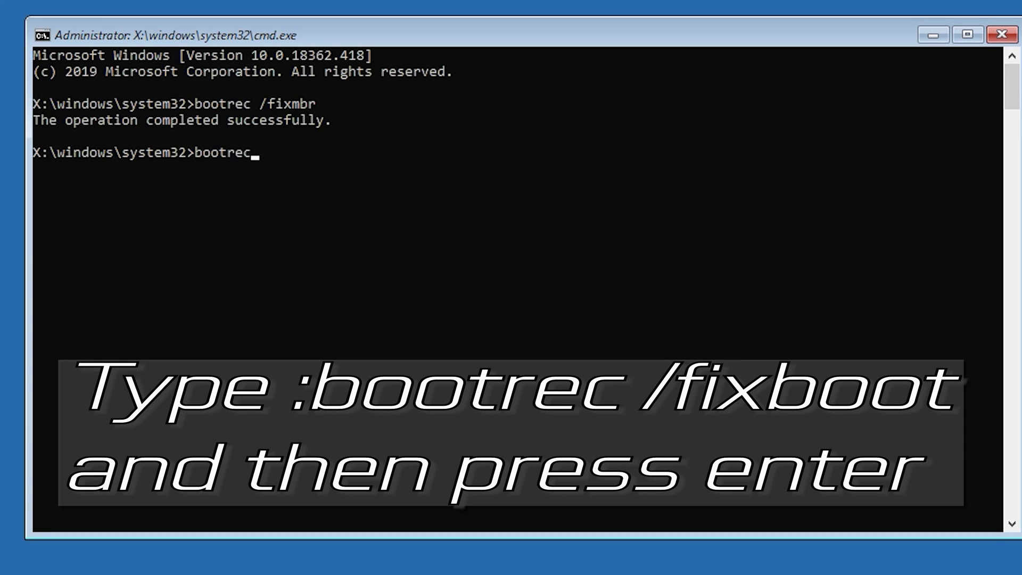
pyautogui.write(' /fixboot')
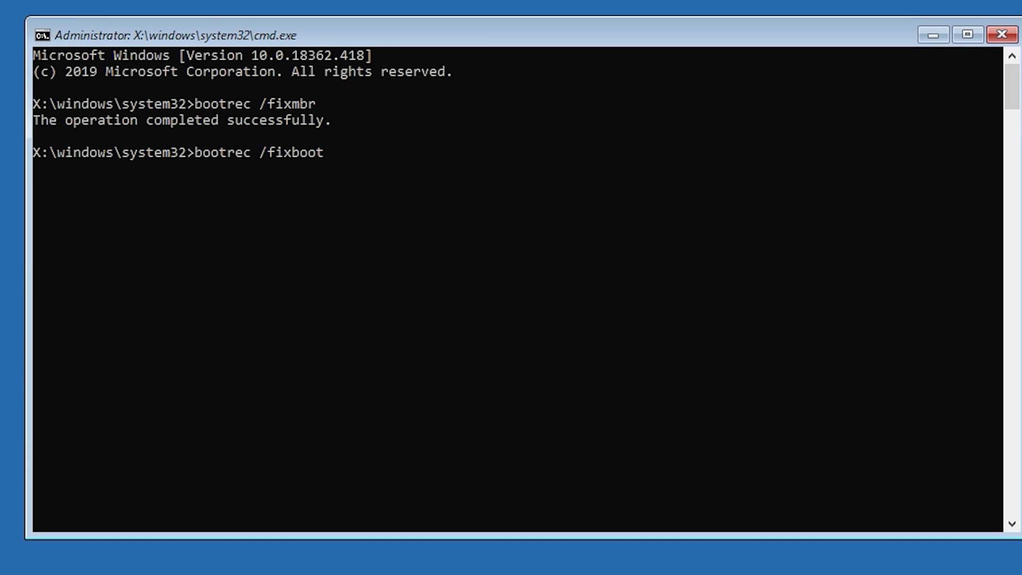
pyautogui.press('Return')
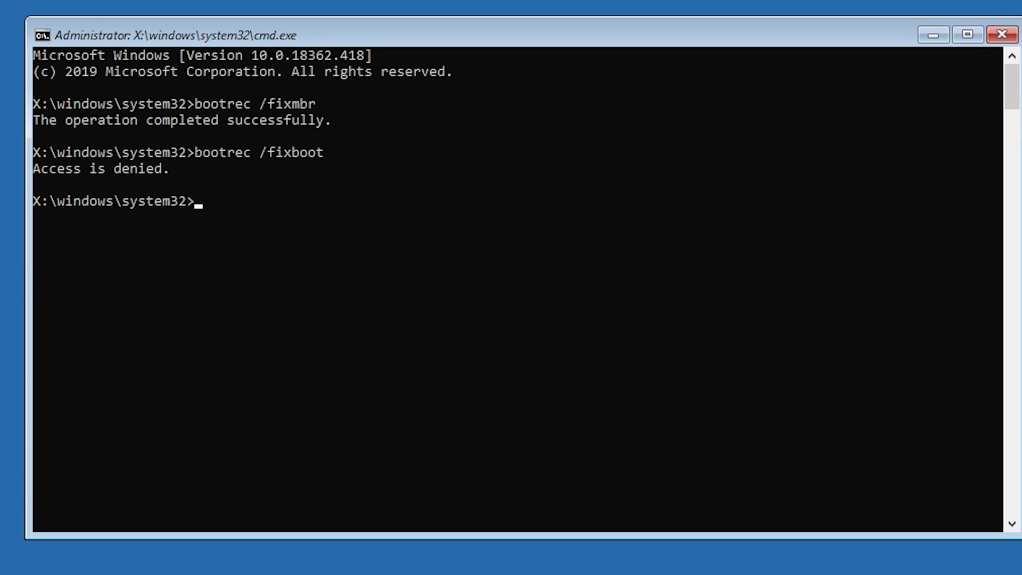
# Update the system partition's boot code with bootsect /nt60 sys and rerun bootrec /fixboot.
pyautogui.write('boots')
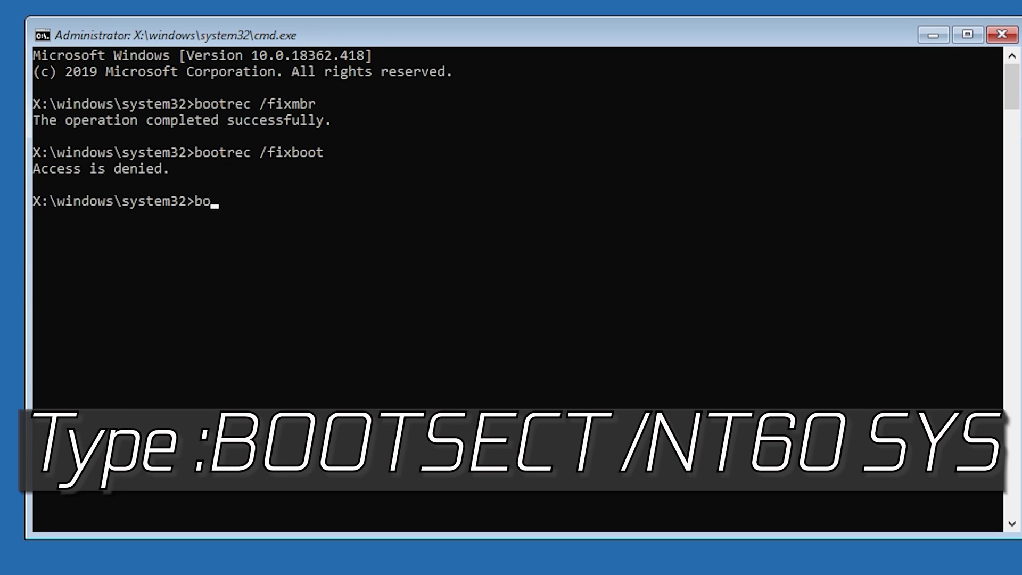
pyautogui.write('ect /nt60 sys')
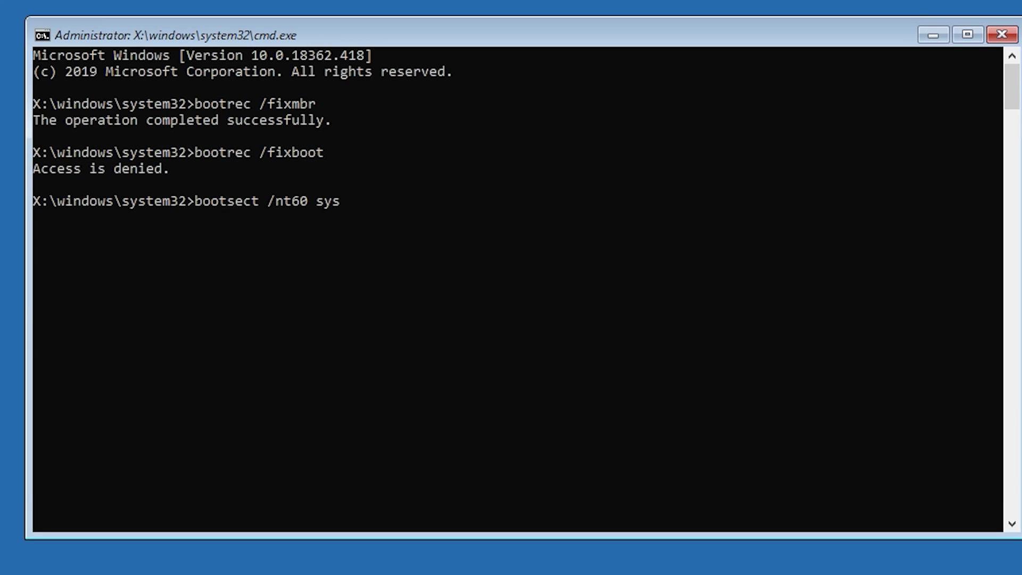
pyautogui.press('Return')
pyautogui.write('boot')
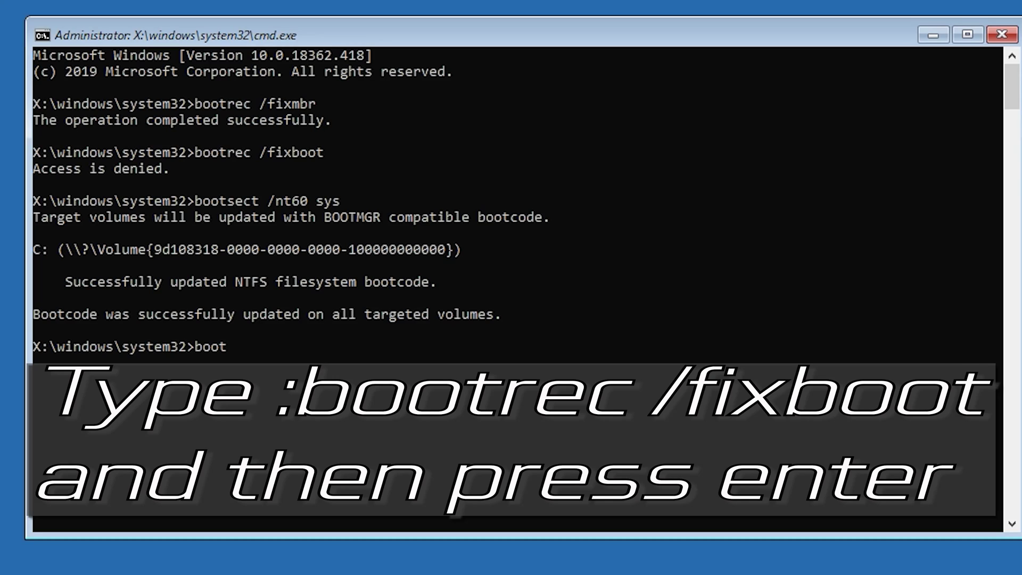
pyautogui.write('rec /fixboot')
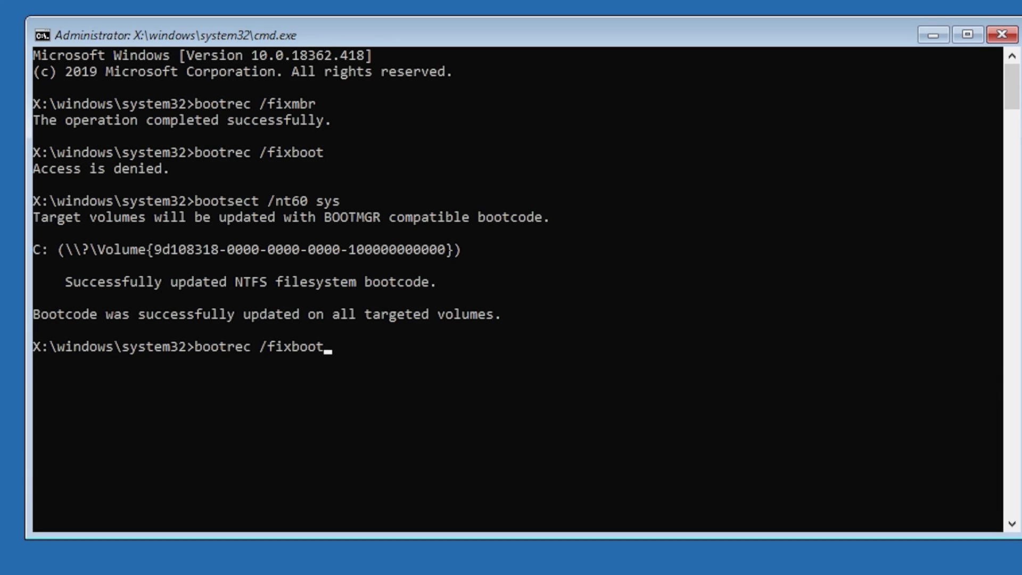
pyautogui.press('Return')
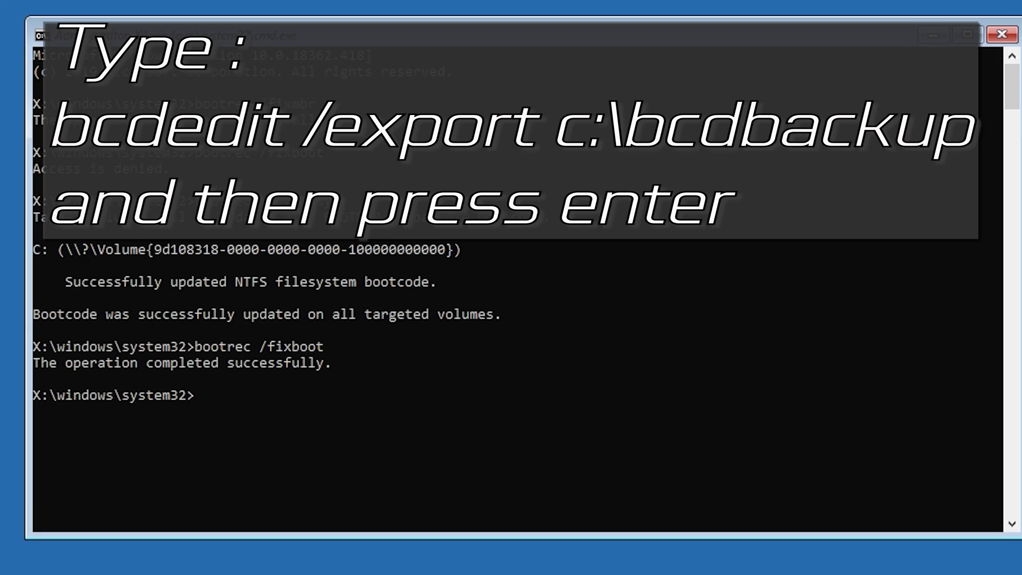
# Back up the boot configuration data to c:\bcdbackup with bcdedit /export.
pyautogui.write('bcdedit /exp')
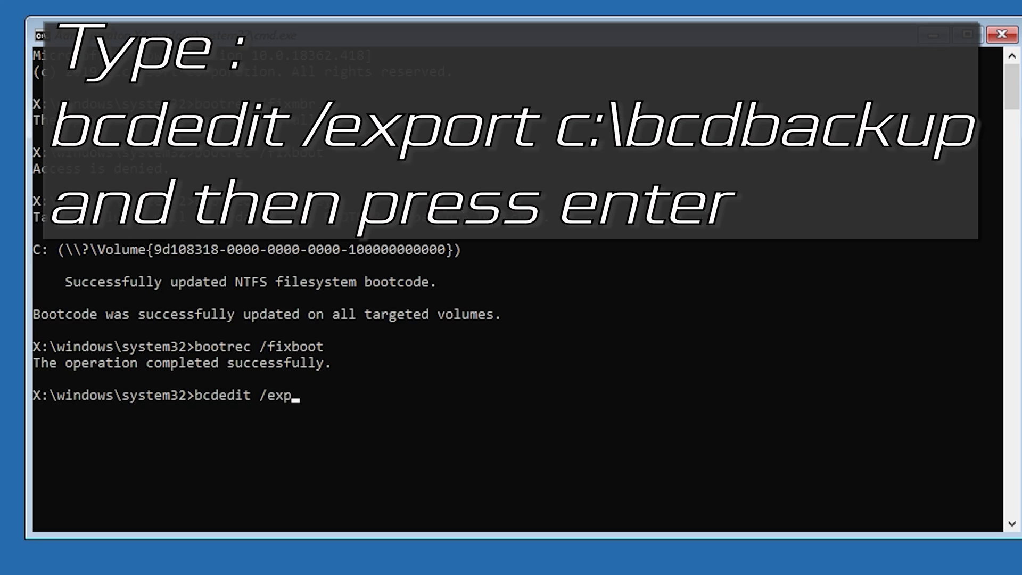
pyautogui.write('ort c:\\bcdbacku')
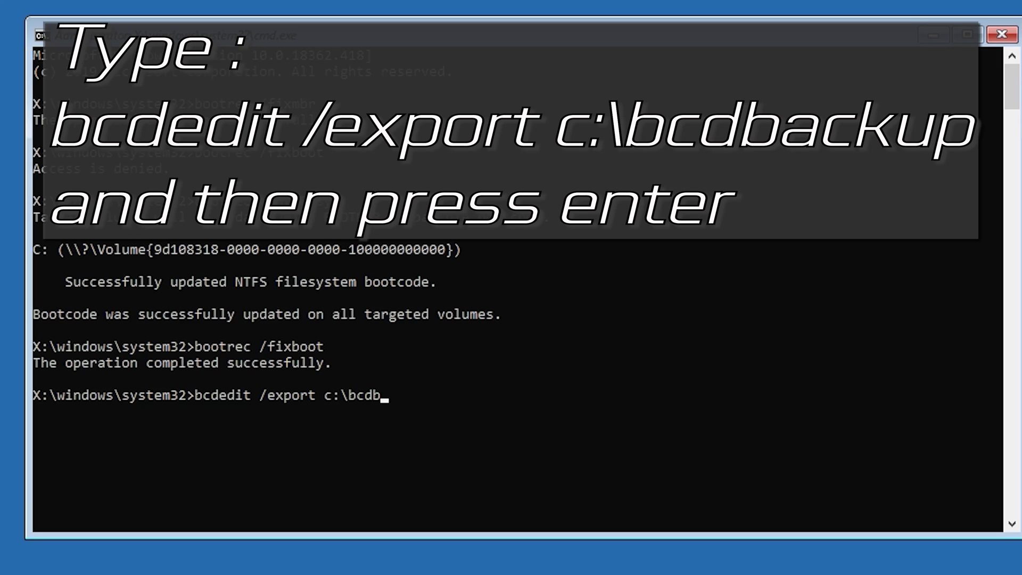
pyautogui.write('p')
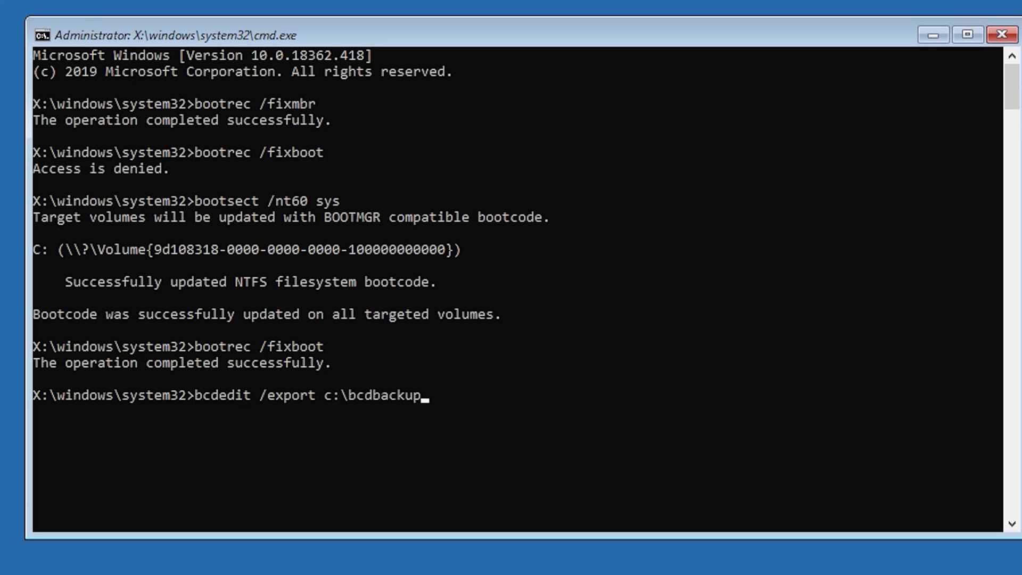
pyautogui.press('Return')
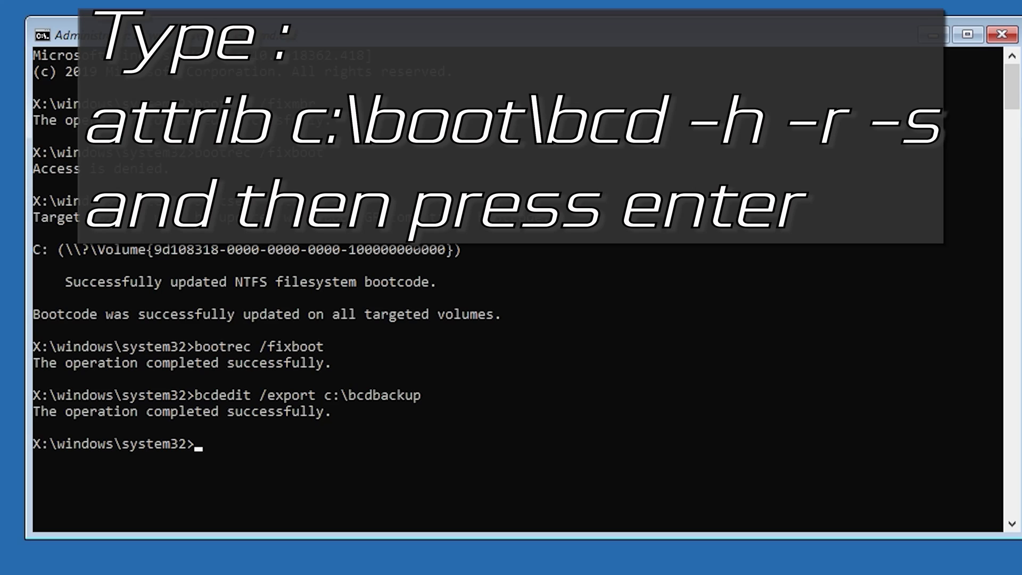
# Clear the hidden, read-only and system attributes of c:\boot\bcd with attrib -h -r -s and rename the file to bcd.old.
pyautogui.write('attrib c:\\boot')
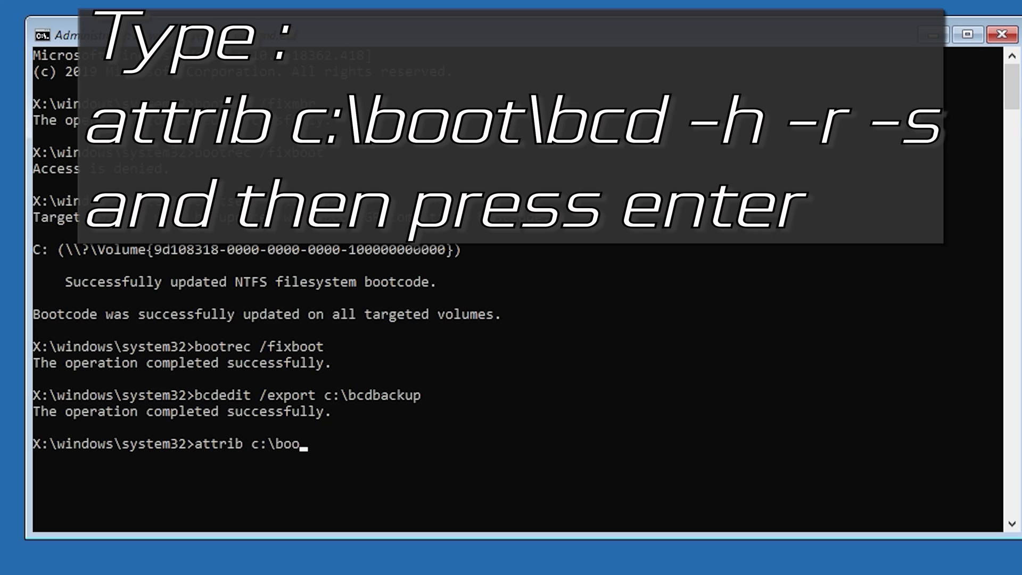
pyautogui.write('\\bcd -h -r -s')
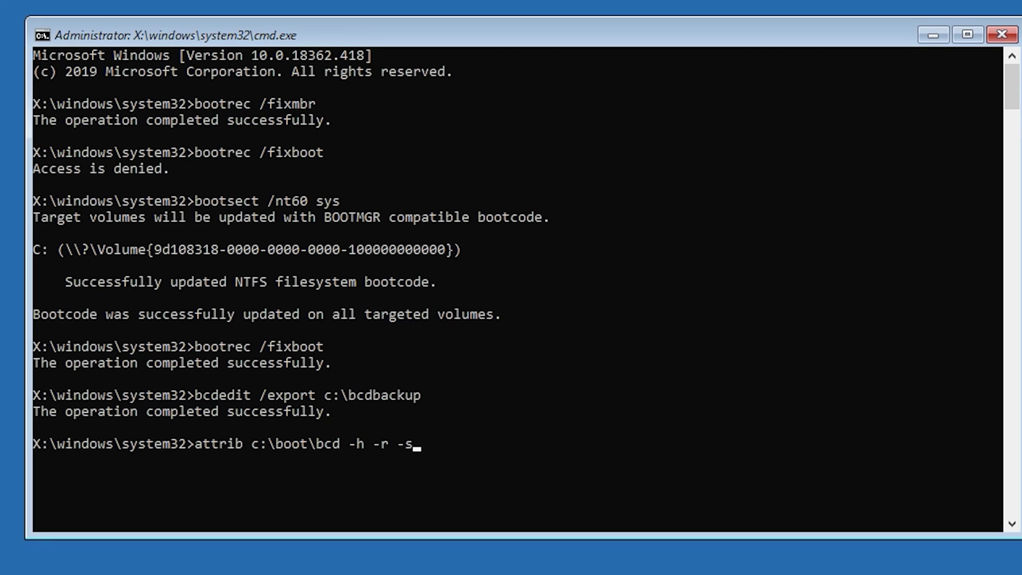
pyautogui.press('Return')
pyautogui.write('ren')
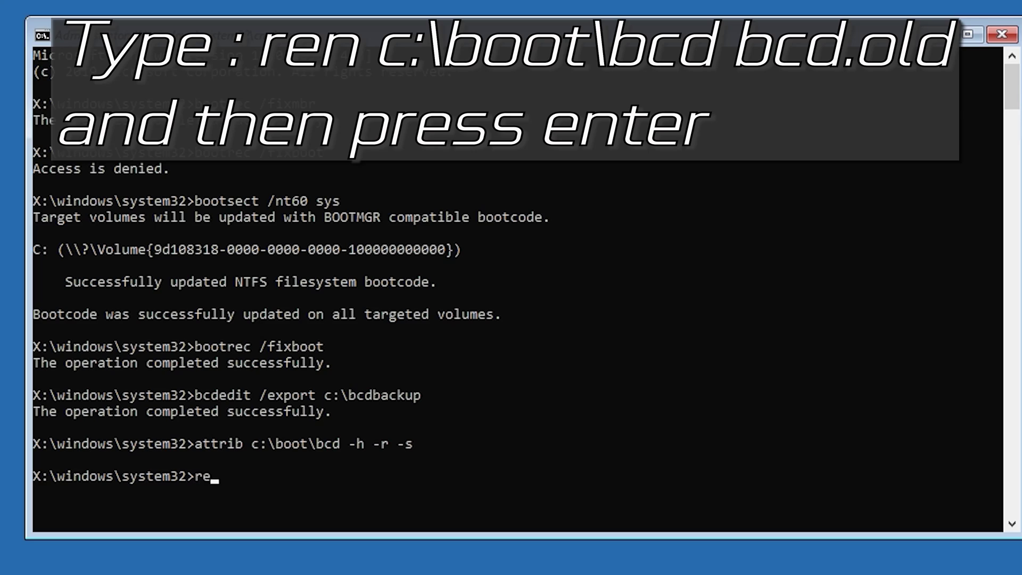
pyautogui.write('c:\\boot\\bcd')
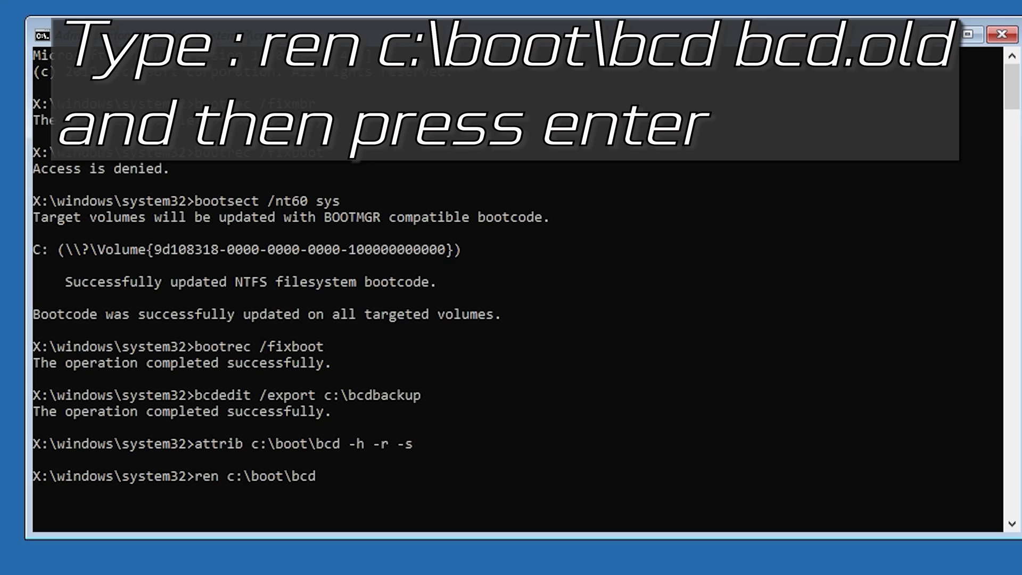
pyautogui.write(' bcd.old')
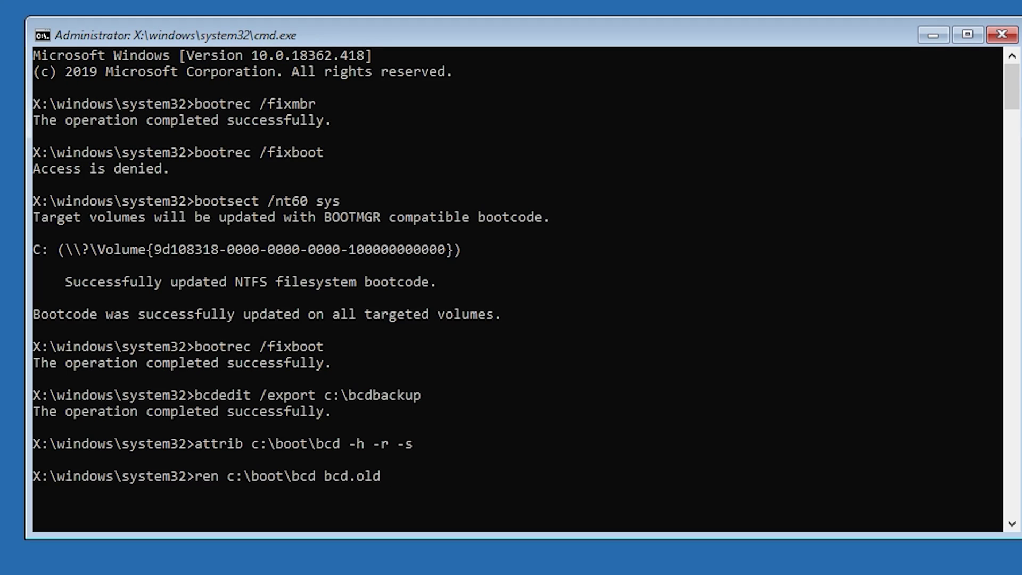
pyautogui.press('Return')
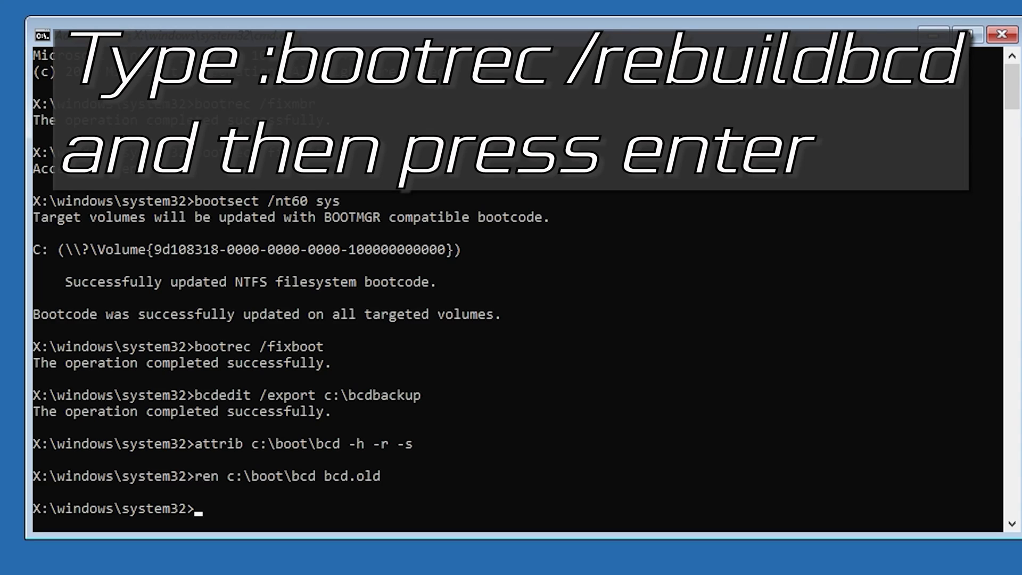
# Rebuild the boot configuration data with bootrec /rebuildbcd and add the D:\Windows installation to the boot list.
pyautogui.write('bootrec /rebuil')
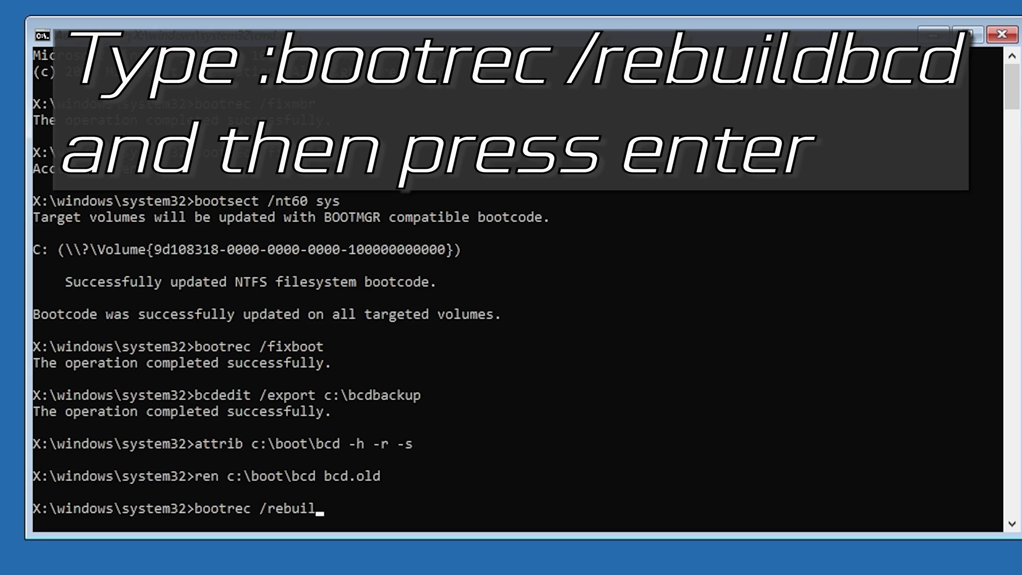
pyautogui.write('dbcd')
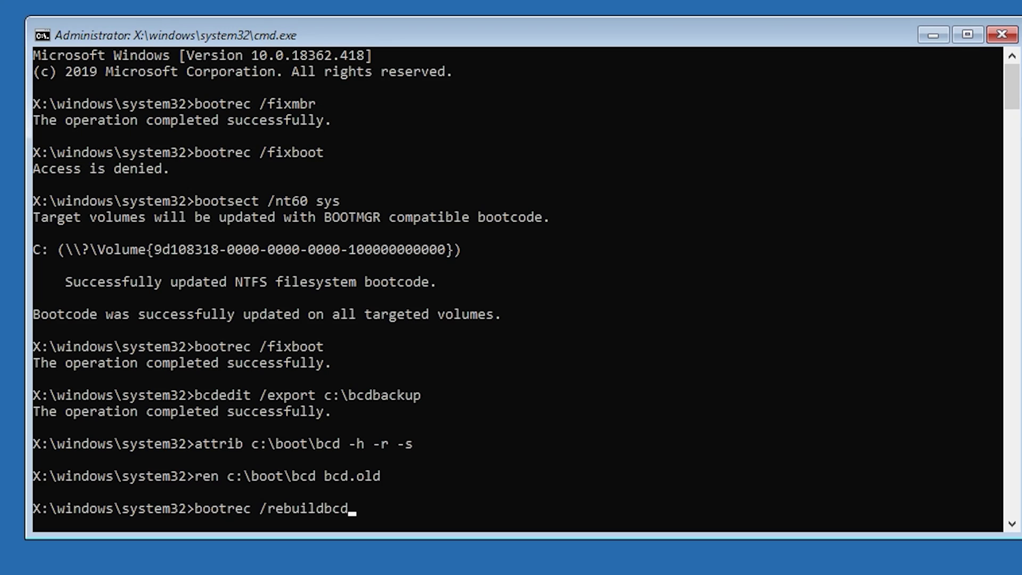
pyautogui.press('Return')
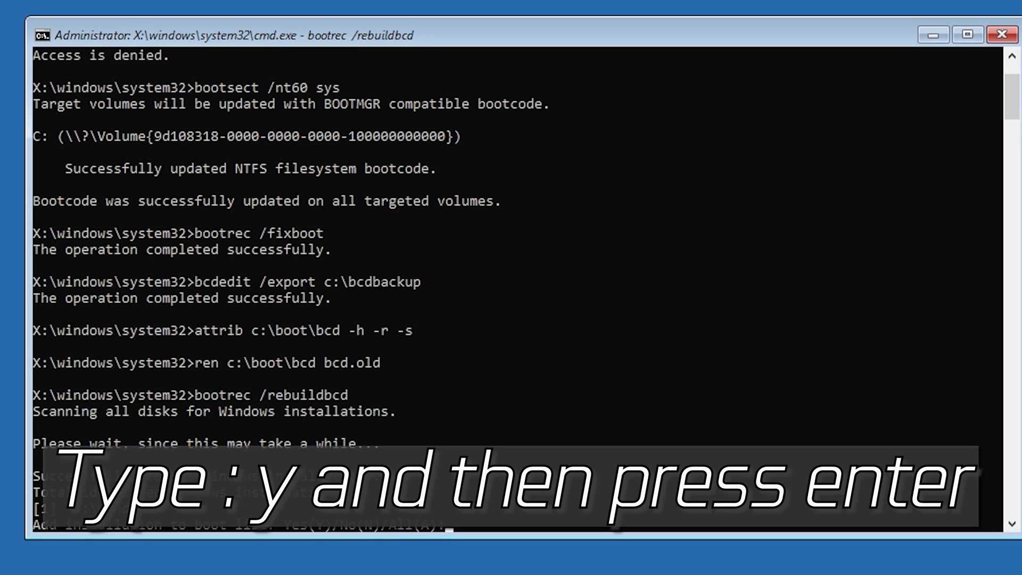
pyautogui.write('y')
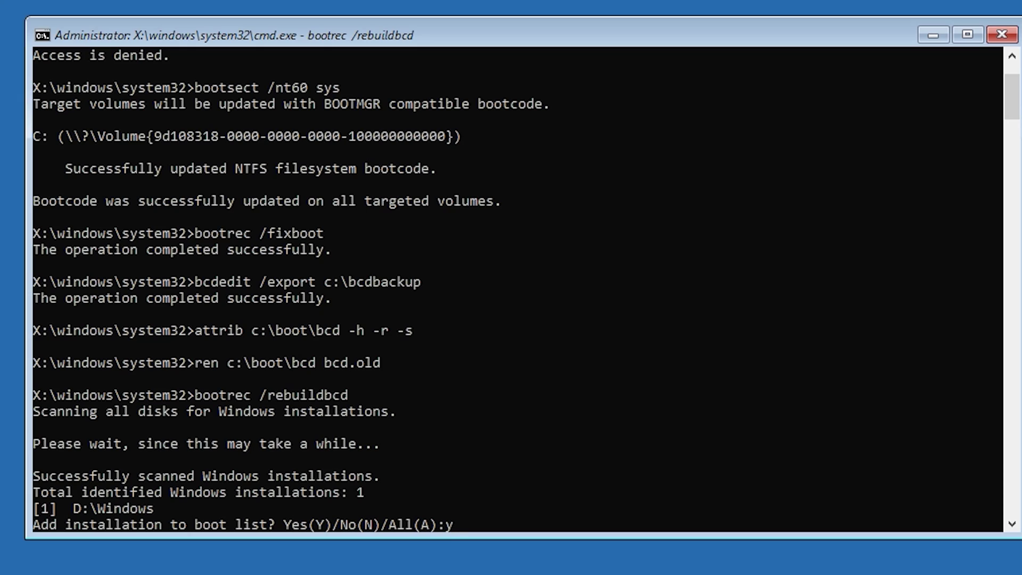
pyautogui.press('Return')
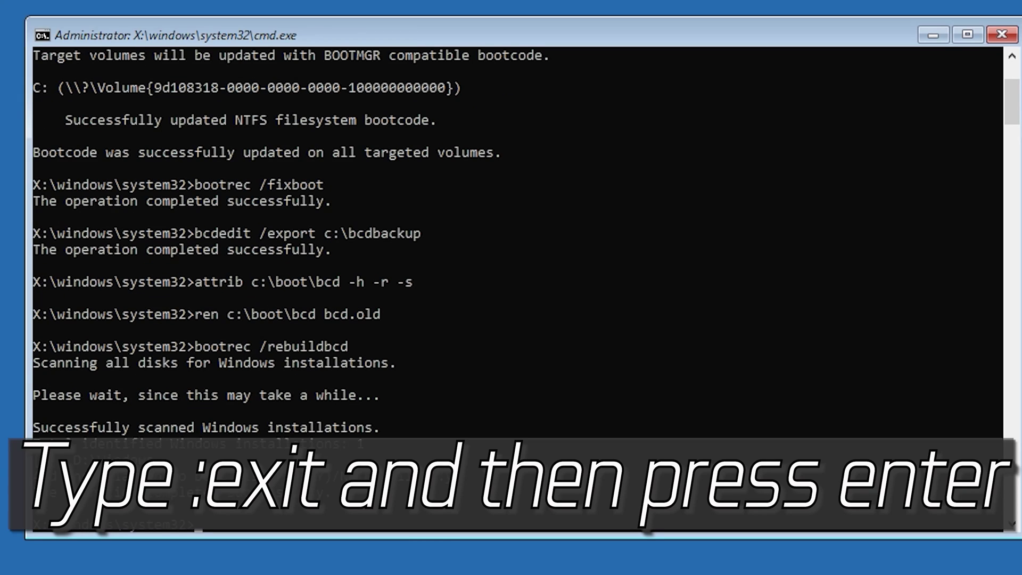
# Exit Command Prompt and restart the PC, booting it from the CD or DVD.
pyautogui.write('exit')
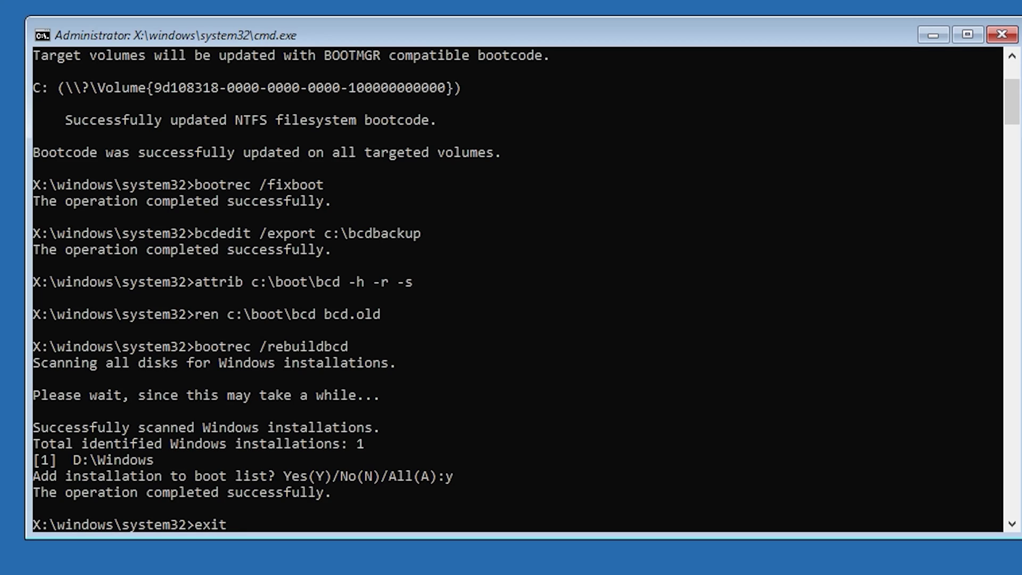
pyautogui.press('Return')
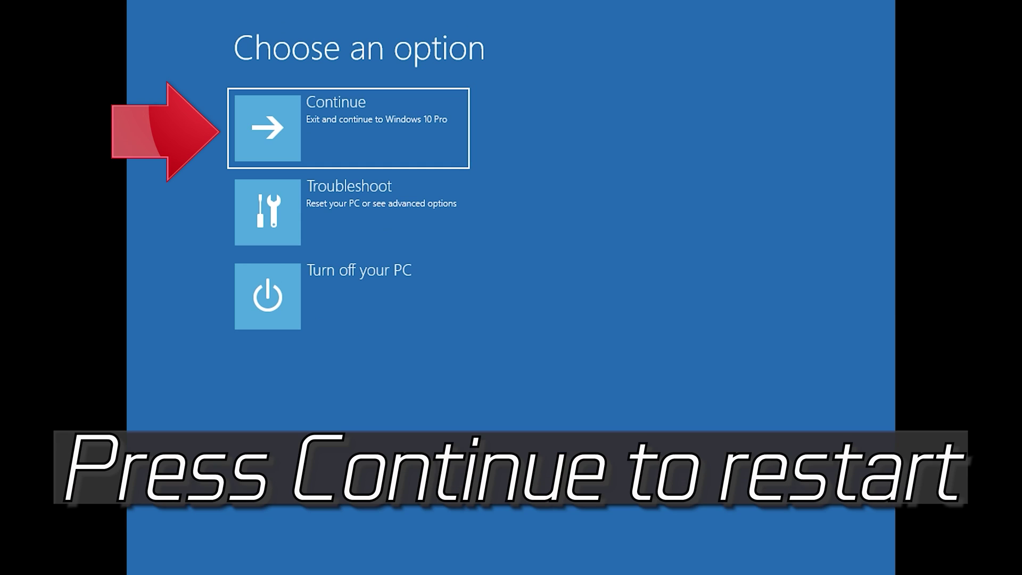
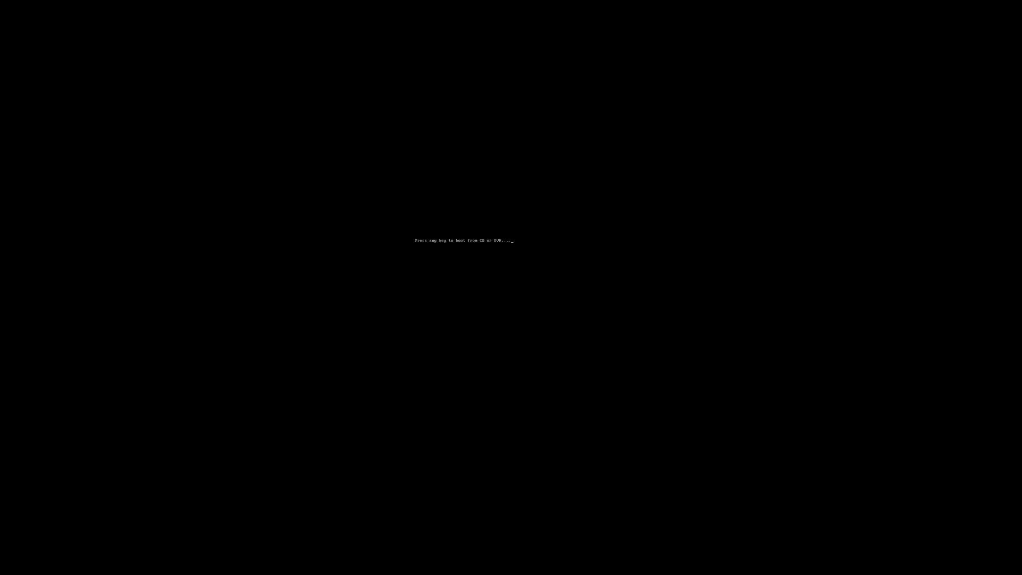
pyautogui.press('Return')
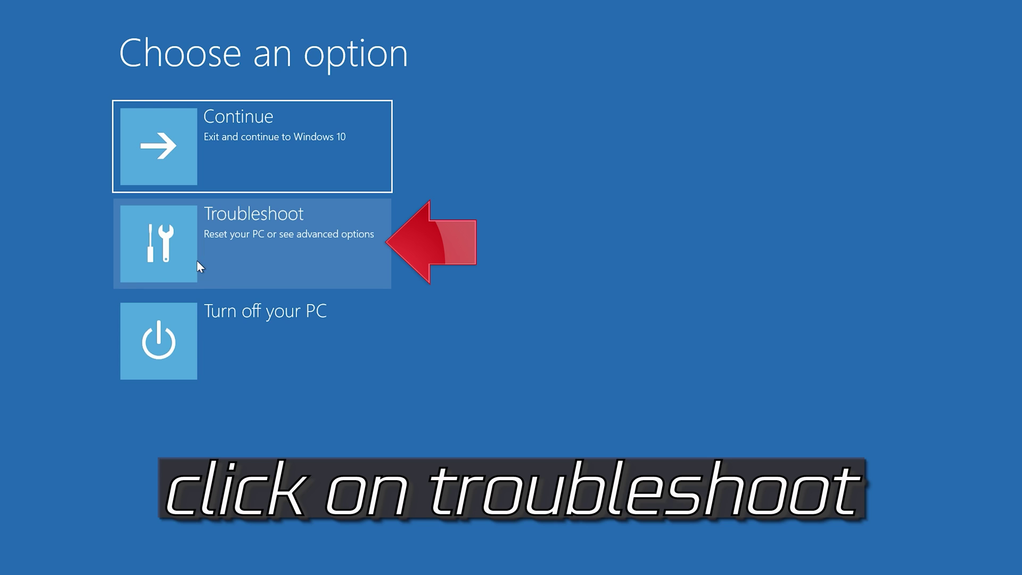
# Start System Restore from the advanced troubleshooting options and continue with the listed account, leaving its password blank.
pyautogui.click(258, 254)
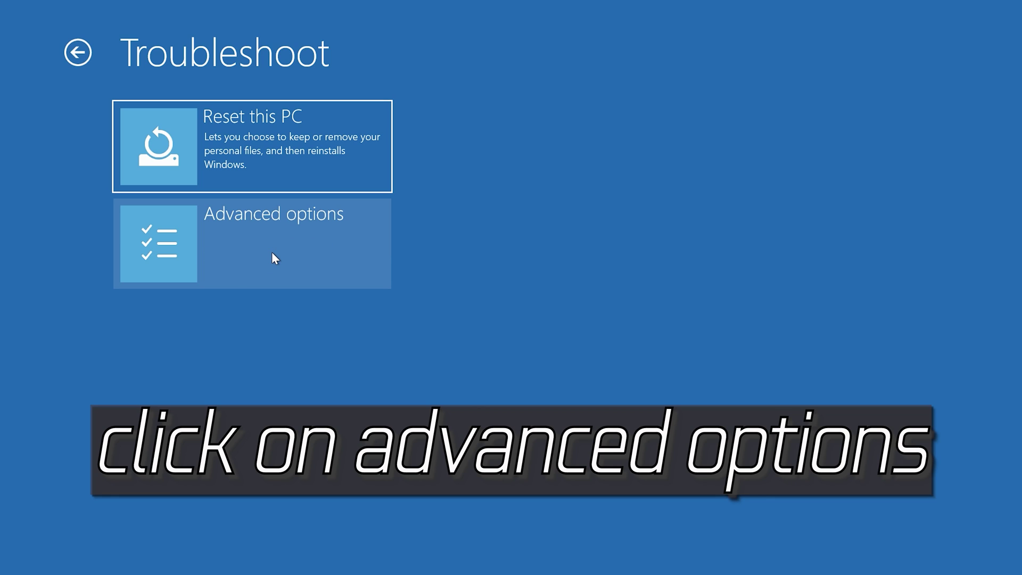
pyautogui.click(273, 255)
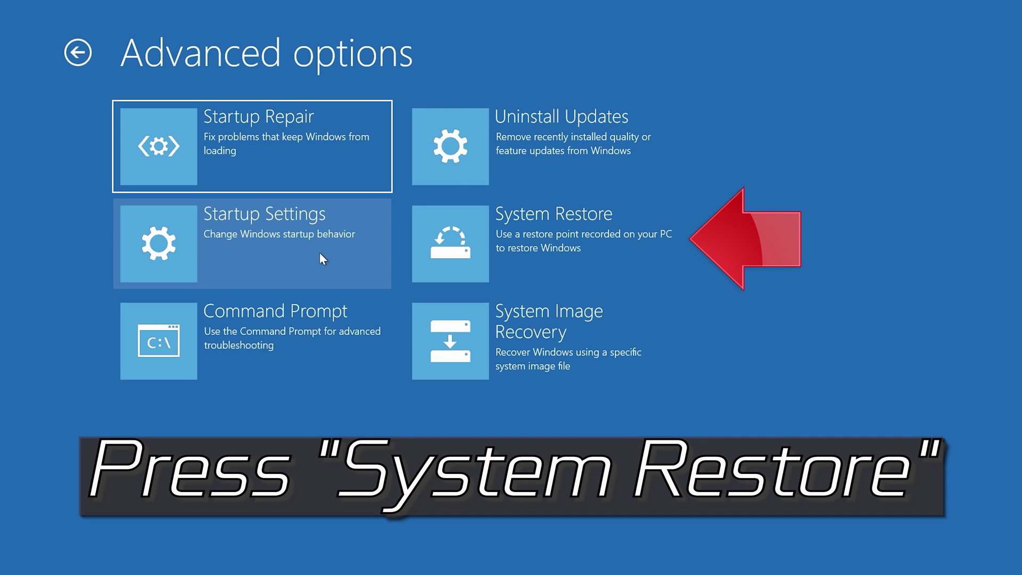
pyautogui.click(577, 261)
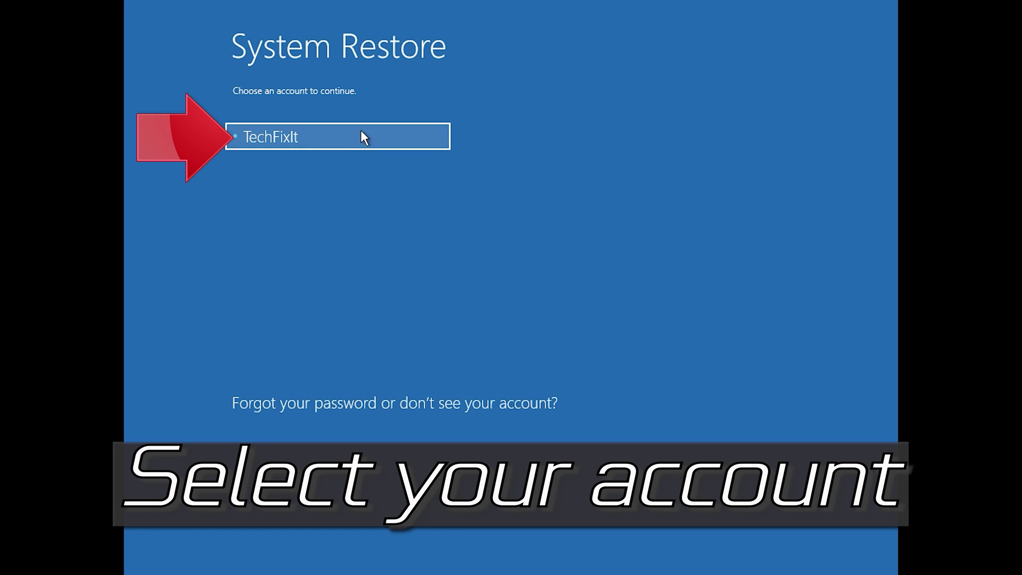
pyautogui.click(349, 136)
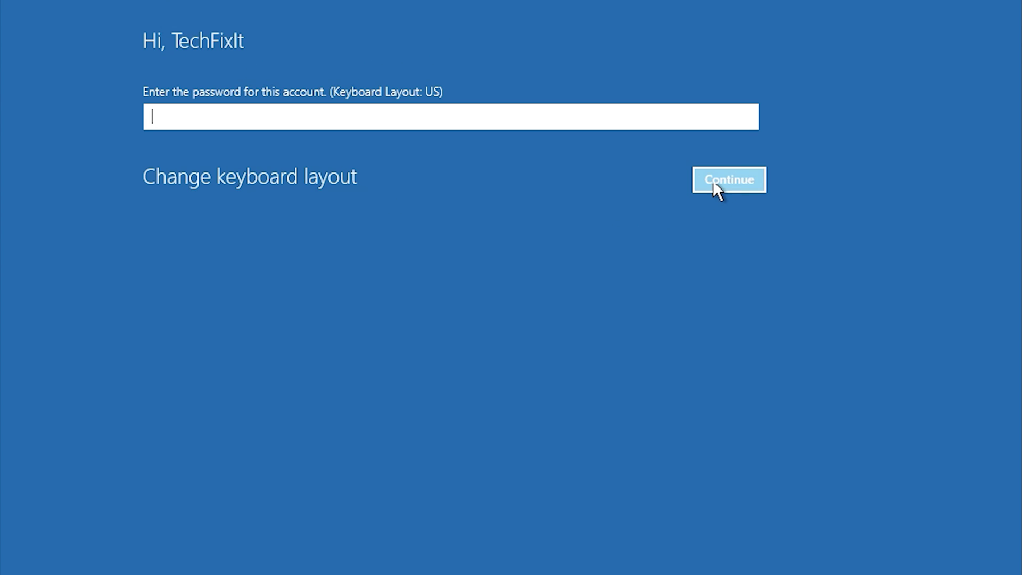
pyautogui.click(713, 180)
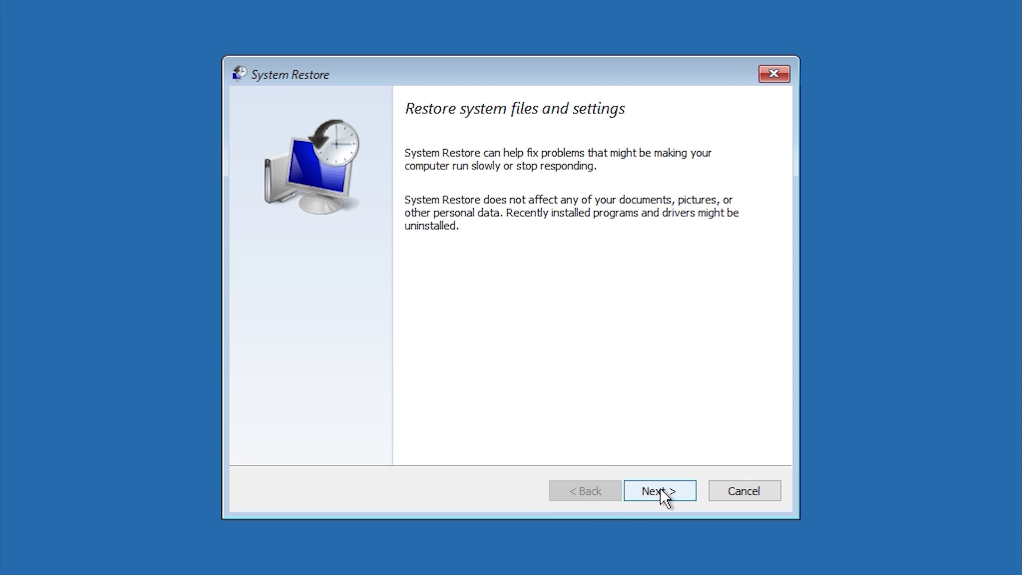
# Restore the system to the manual restore point of 1/10/2020 12:21:42 AM and confirm starting the restore.
pyautogui.click(660, 489)
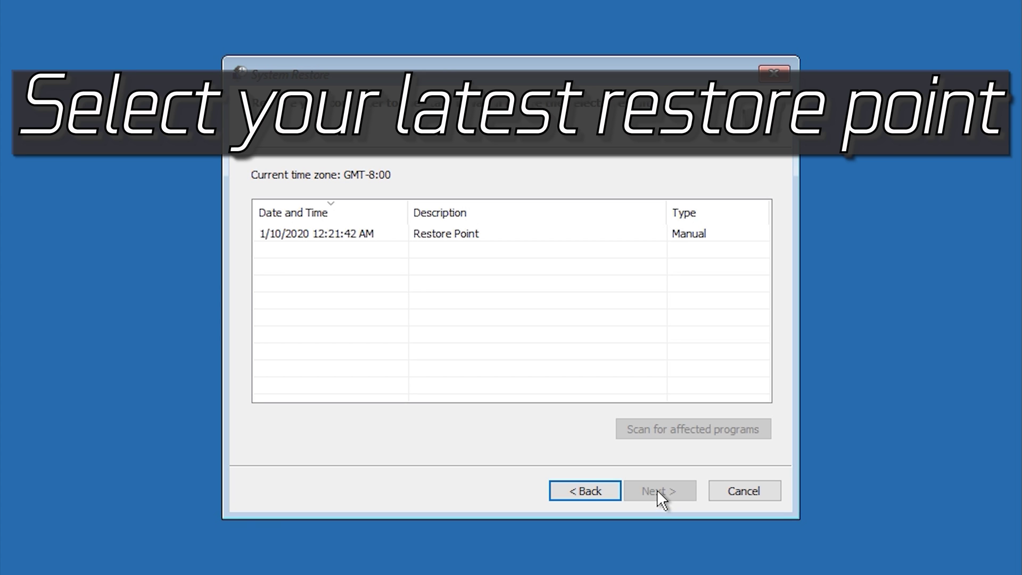
pyautogui.click(318, 234)
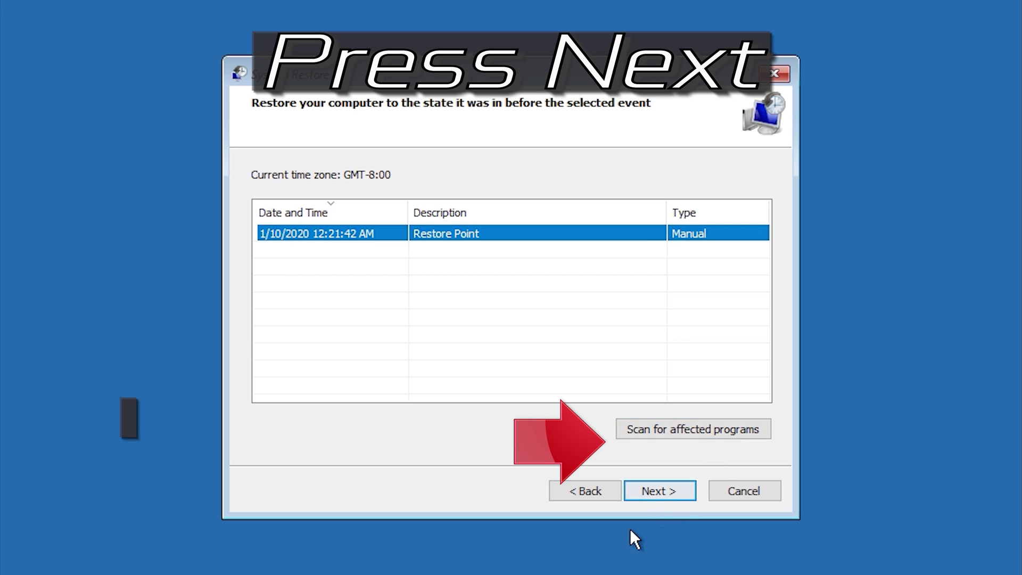
pyautogui.click(661, 491)
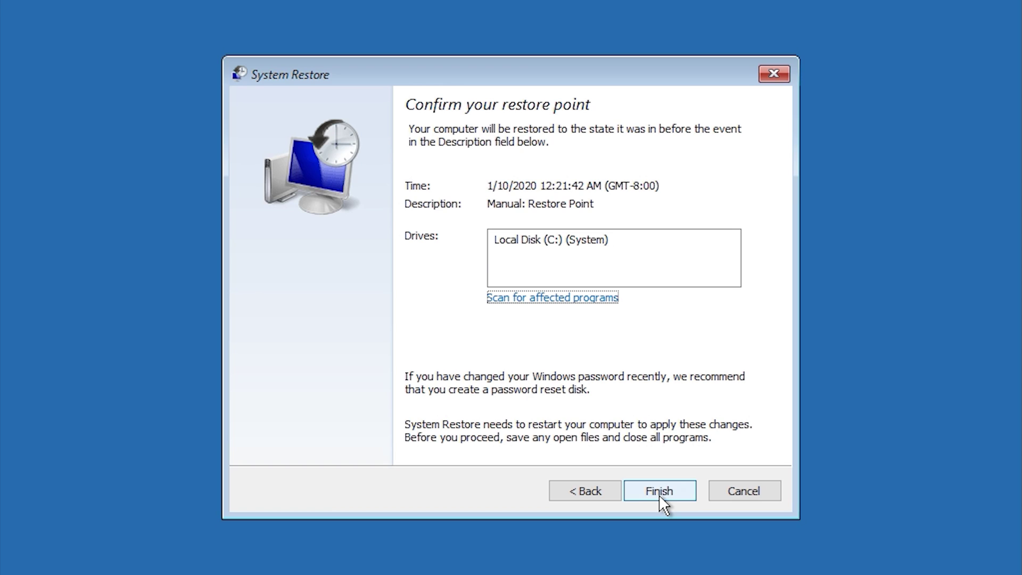
pyautogui.click(659, 491)
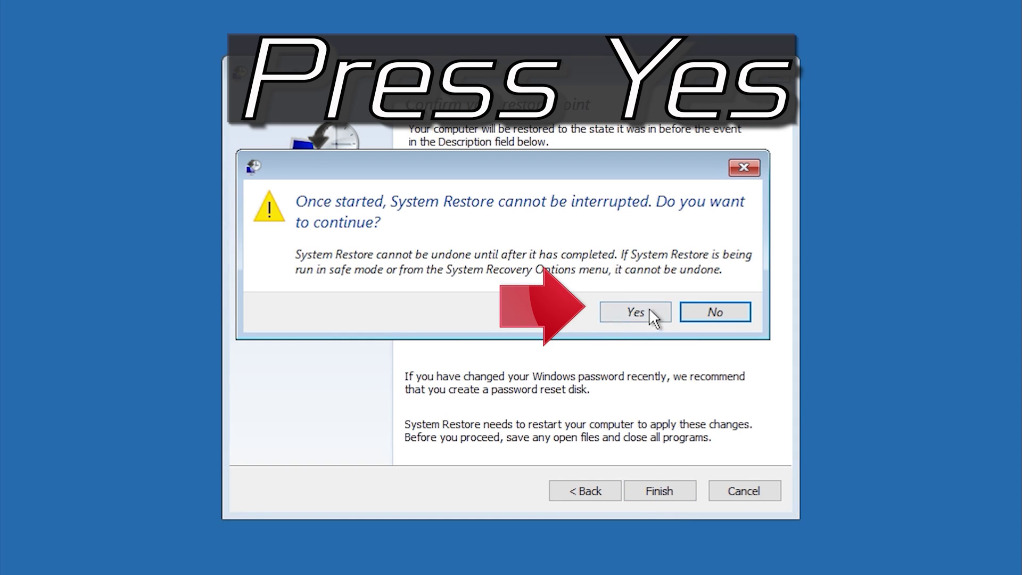
pyautogui.click(630, 318)
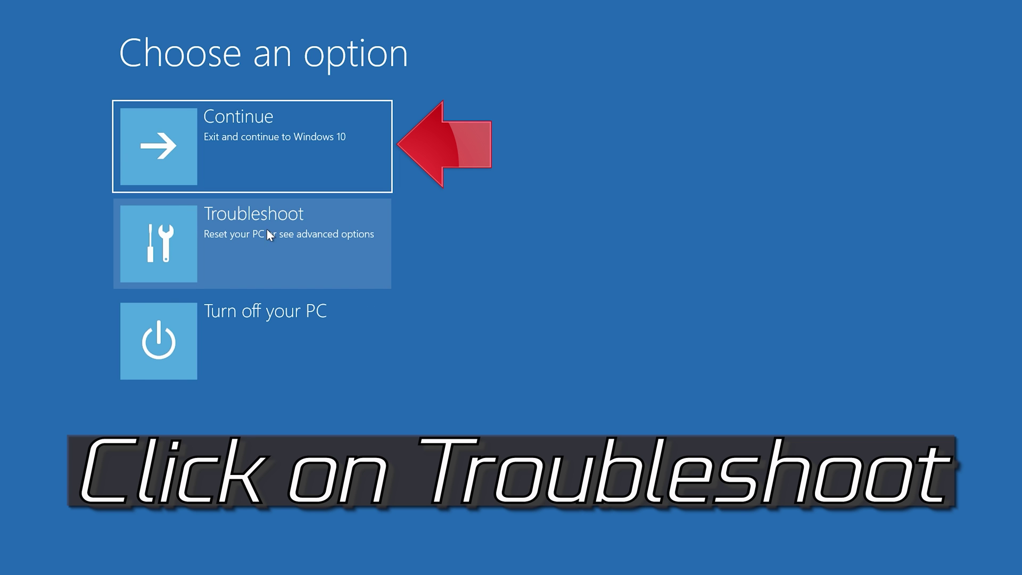
# Set up Reset this PC with the Keep my files option and continue with the listed account, leaving its password blank.
pyautogui.click(287, 240)
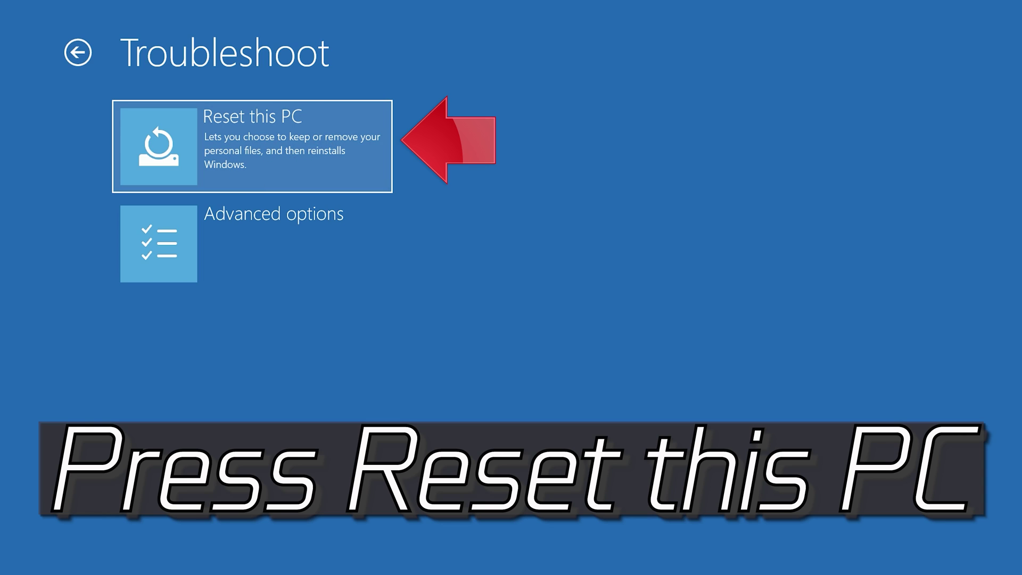
pyautogui.click(296, 148)
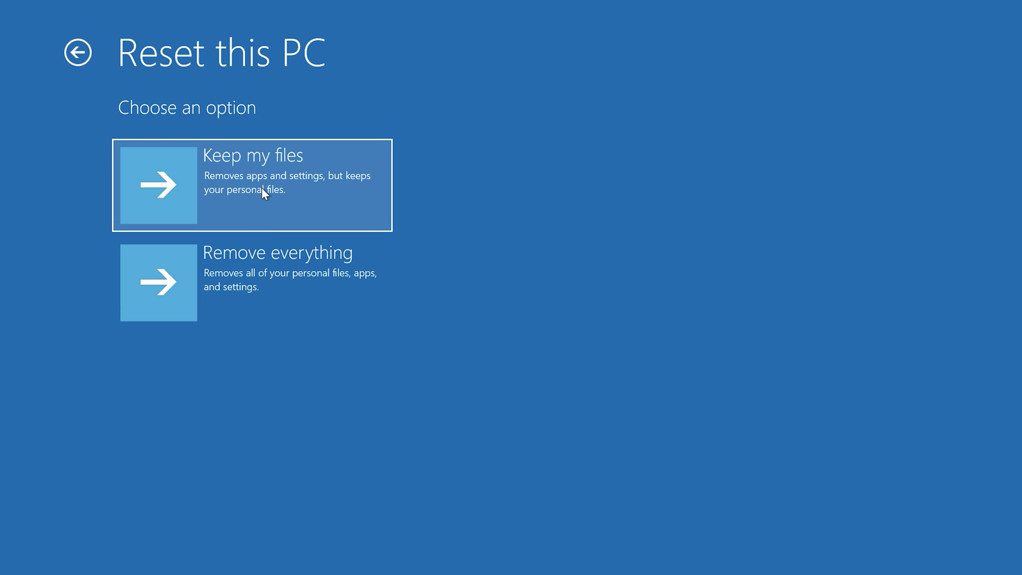
pyautogui.click(263, 192)
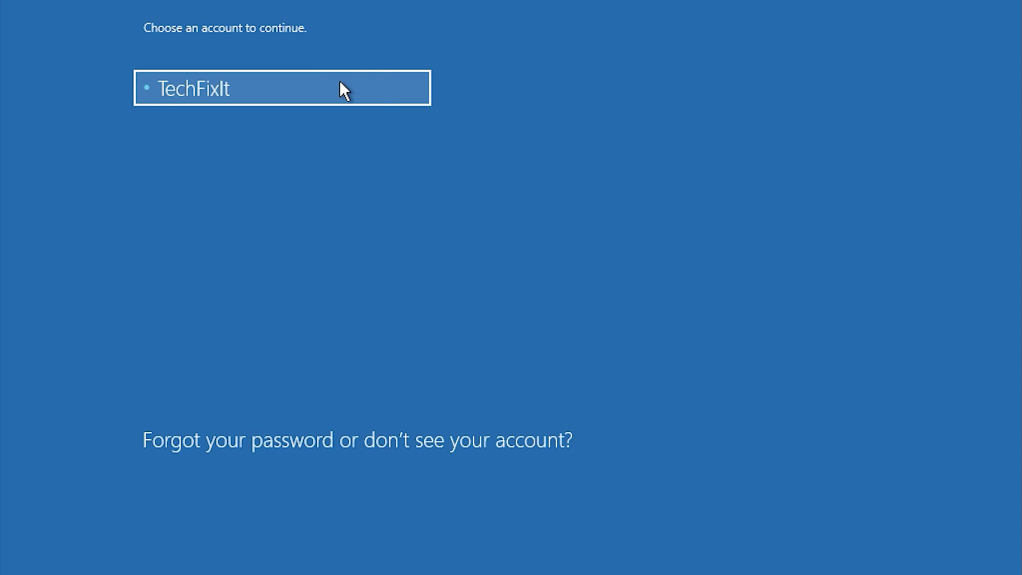
pyautogui.click(341, 82)
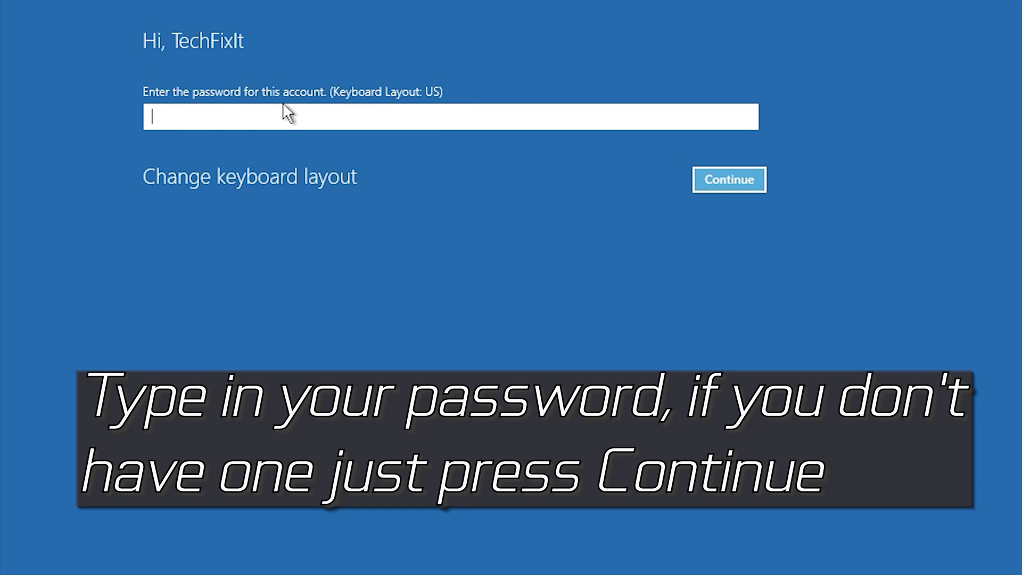
pyautogui.click(717, 187)
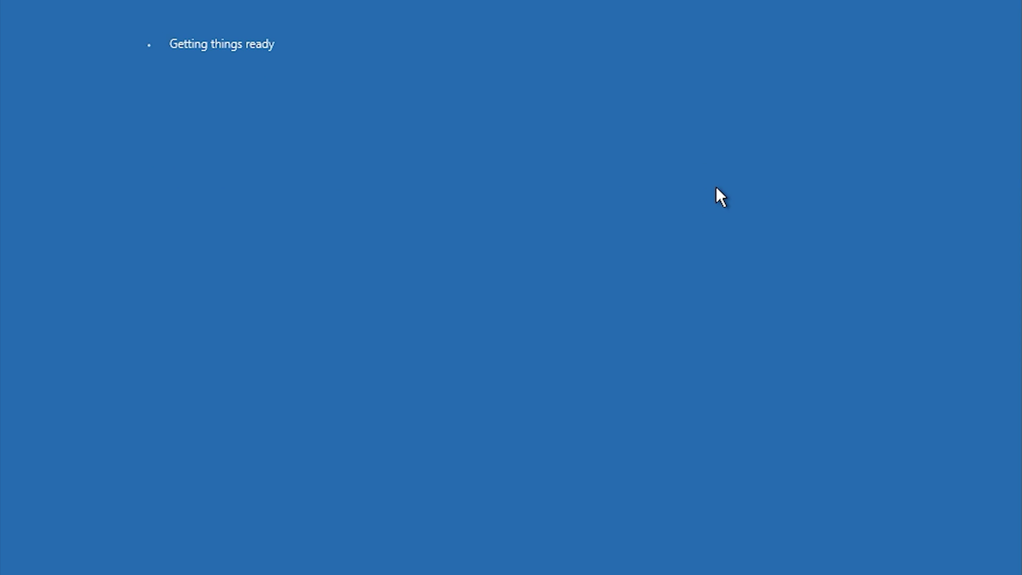